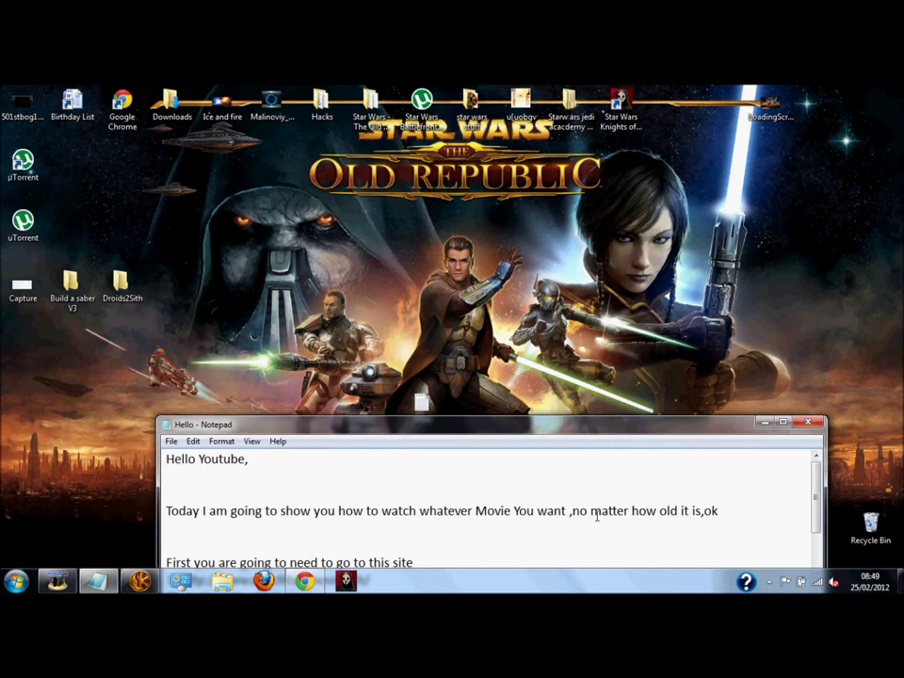
Step: Raise the note window and copy the watchfreemovies.ch URL from step 1
drag(376, 425, 376, 325)
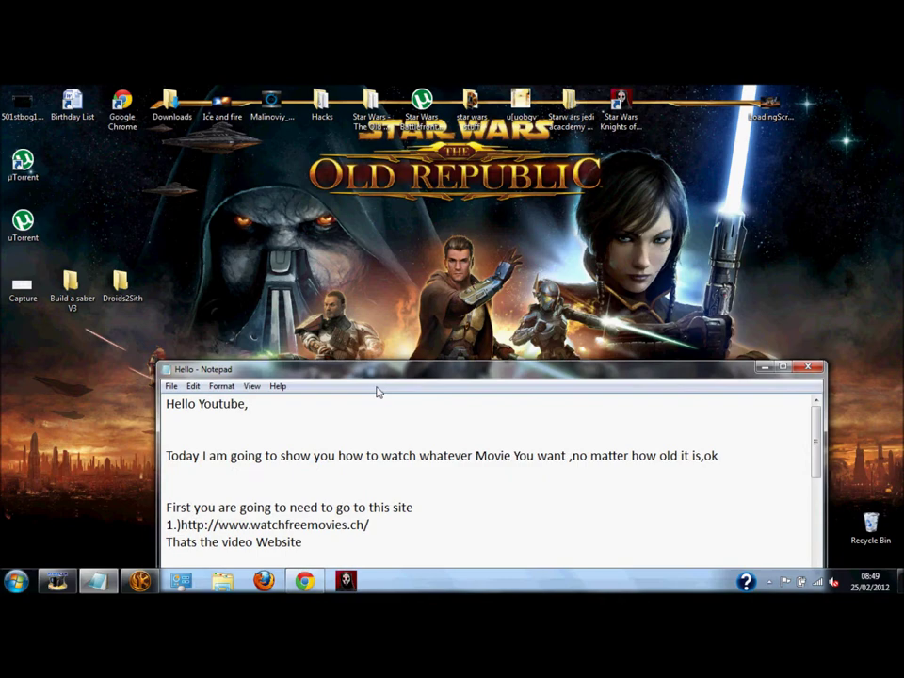
drag(370, 479, 183, 479)
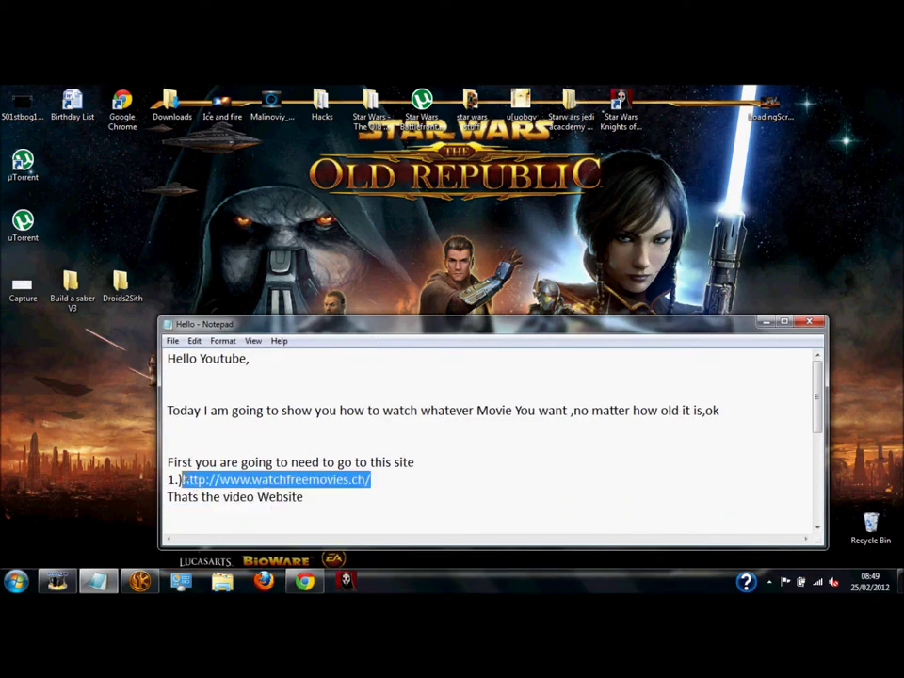
right_click(186, 475)
click(219, 331)
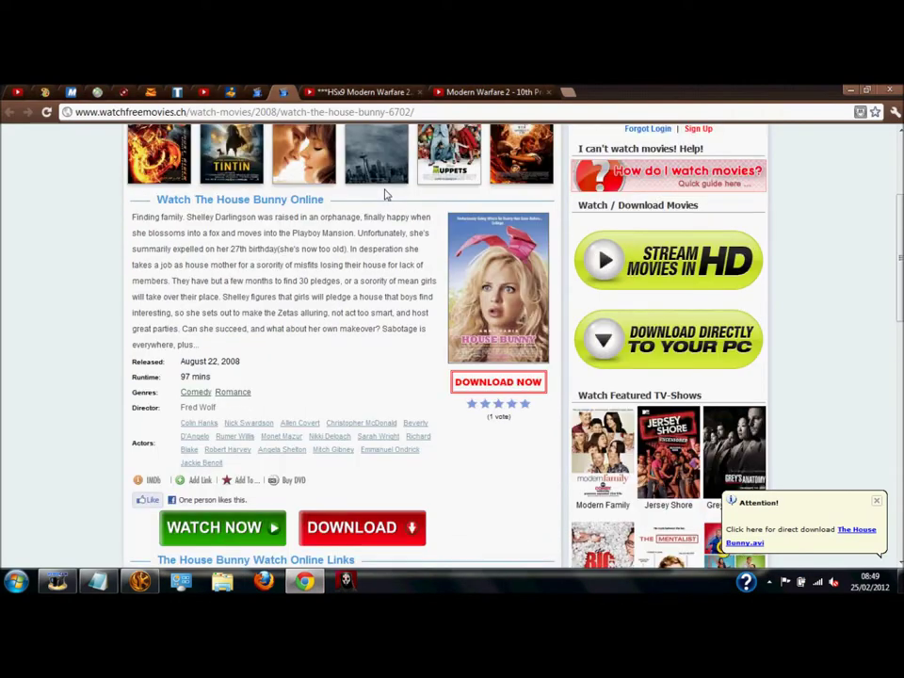
Step: Load watchfreemovies.ch in Chrome with Paste and go, then clear the note's selection
click(264, 112)
right_click(264, 112)
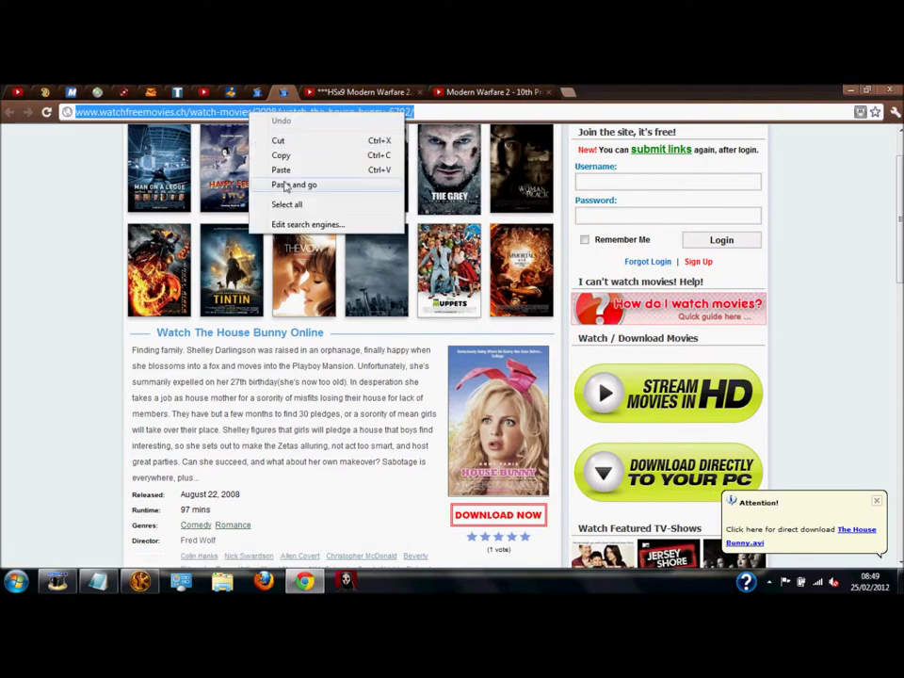
click(299, 186)
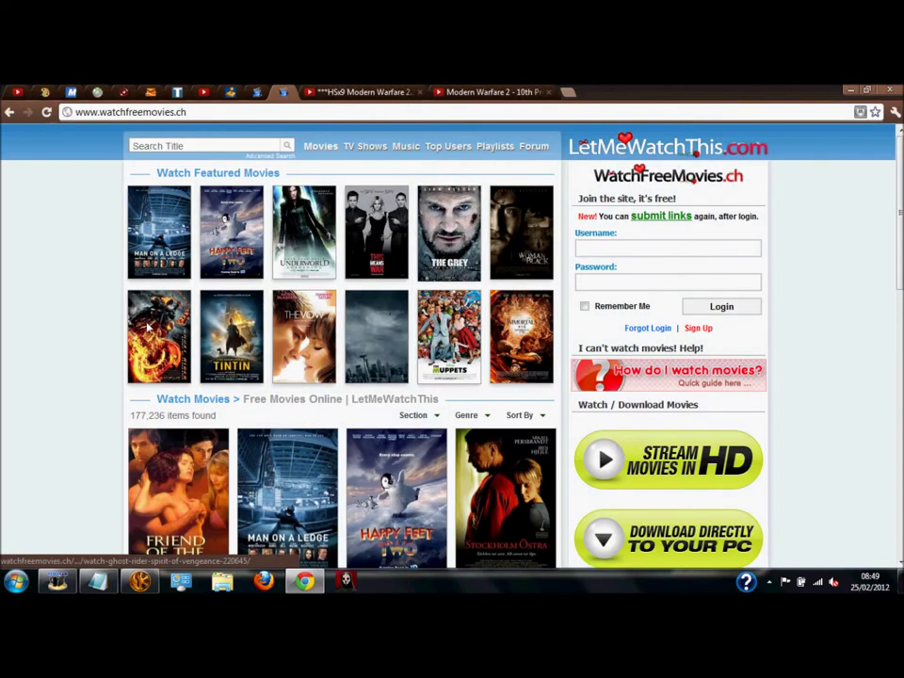
scroll(273, 435, down, 3)
scroll(273, 435, down, 2)
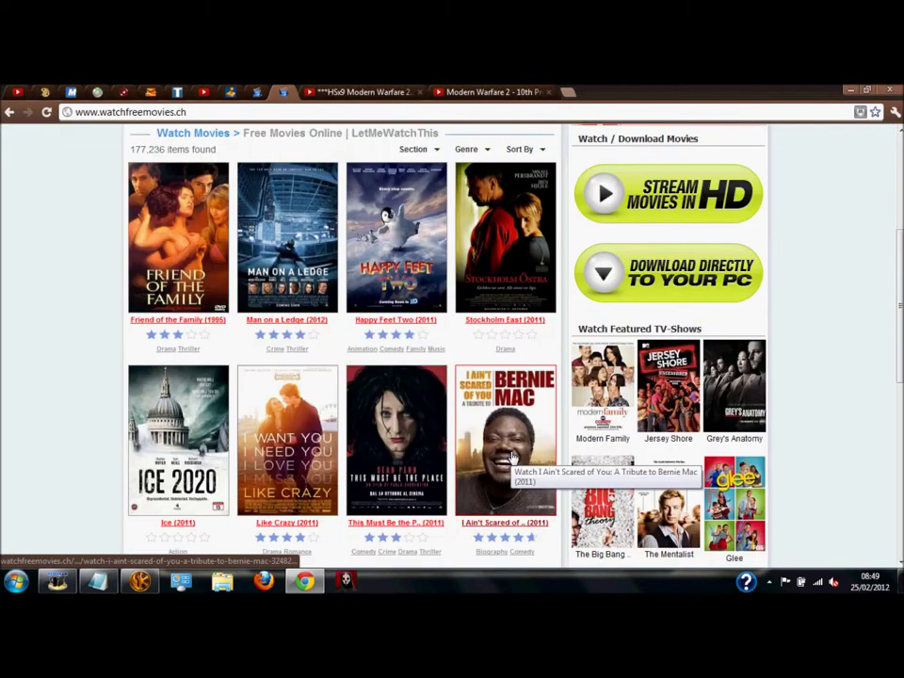
scroll(282, 435, down, 1)
scroll(292, 437, down, 1)
scroll(294, 439, down, 3)
scroll(294, 439, up, 5)
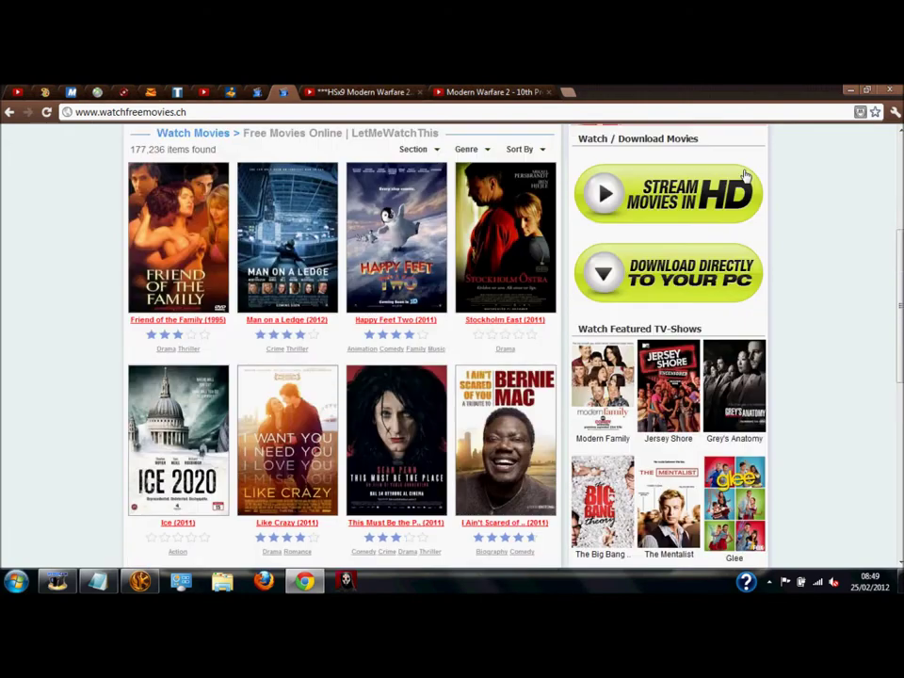
scroll(294, 439, up, 3)
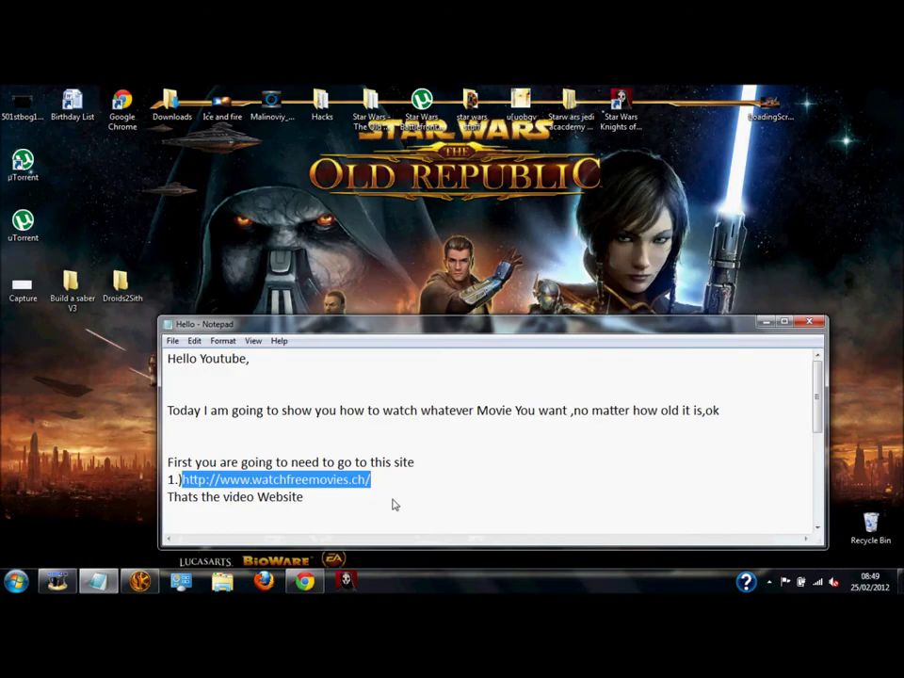
click(394, 504)
scroll(377, 503, down, 1)
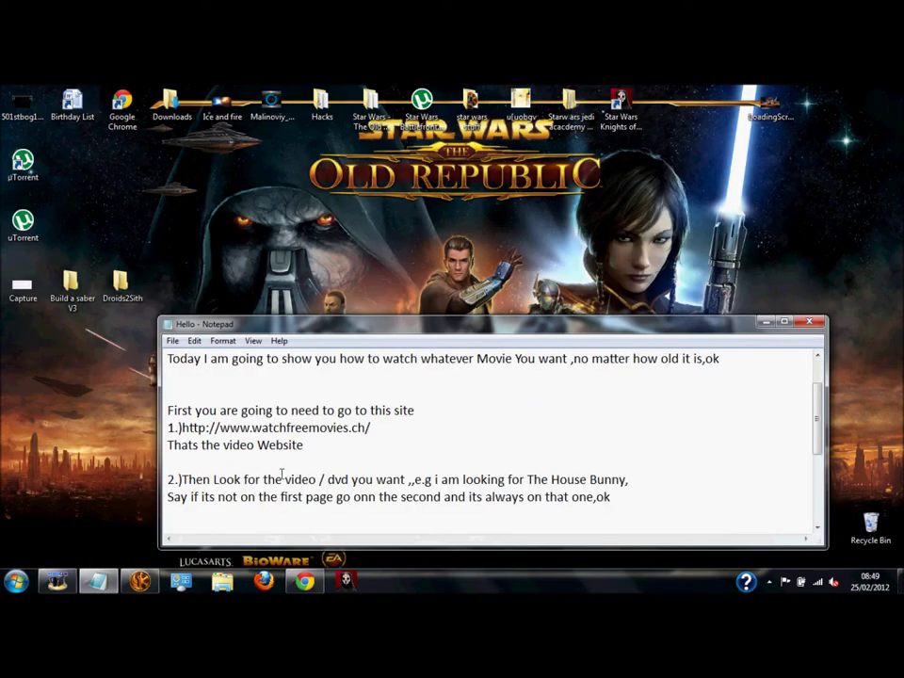
Step: Delete the note text above the cursor and copy the title 'The House Bunny' from step 2
key(ctrl+shift+Home)
key(Delete)
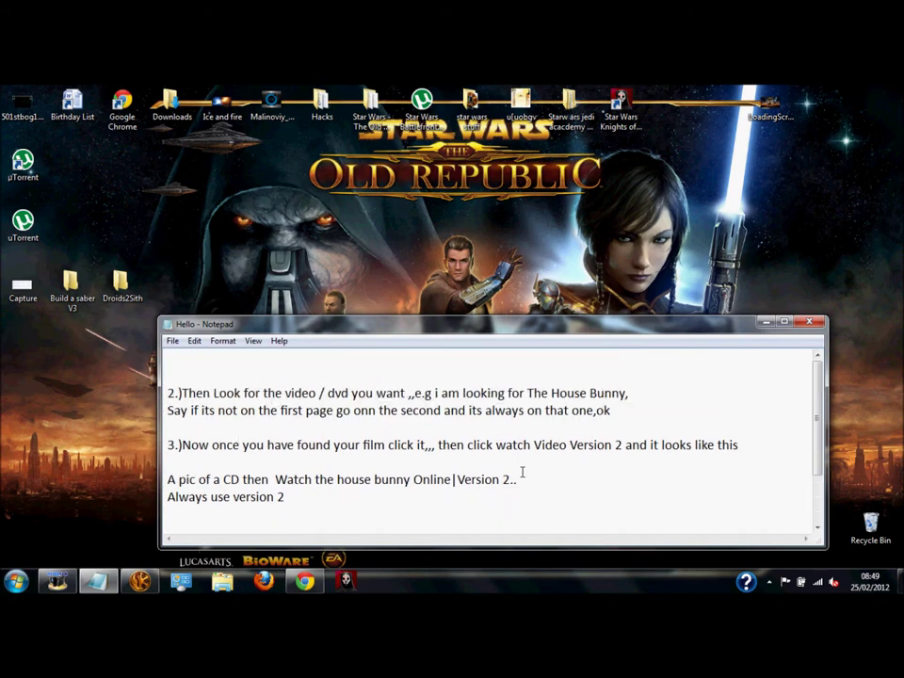
drag(626, 392, 527, 392)
right_click(649, 397)
click(657, 250)
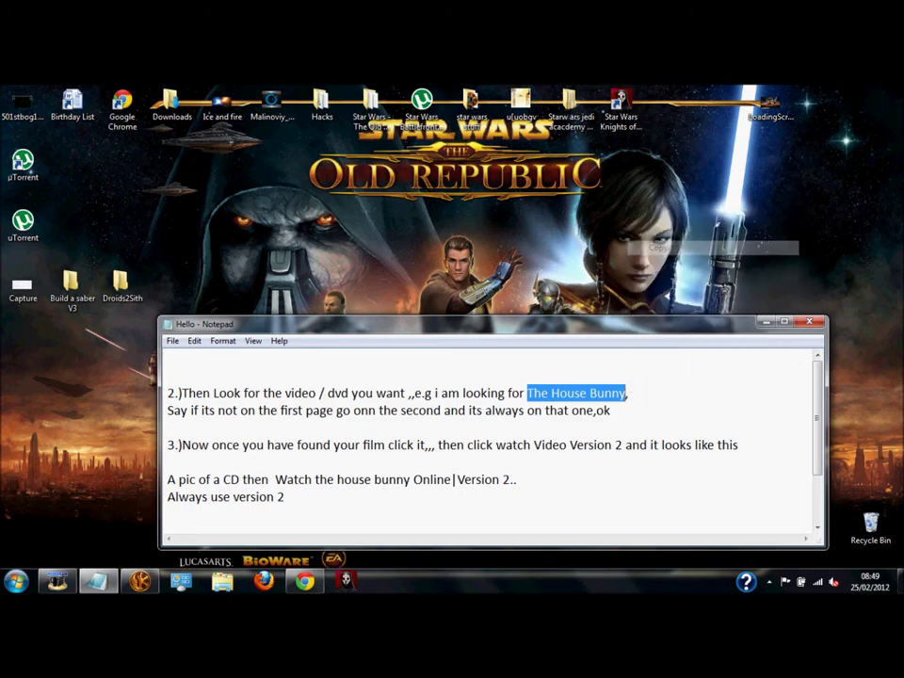
click(243, 425)
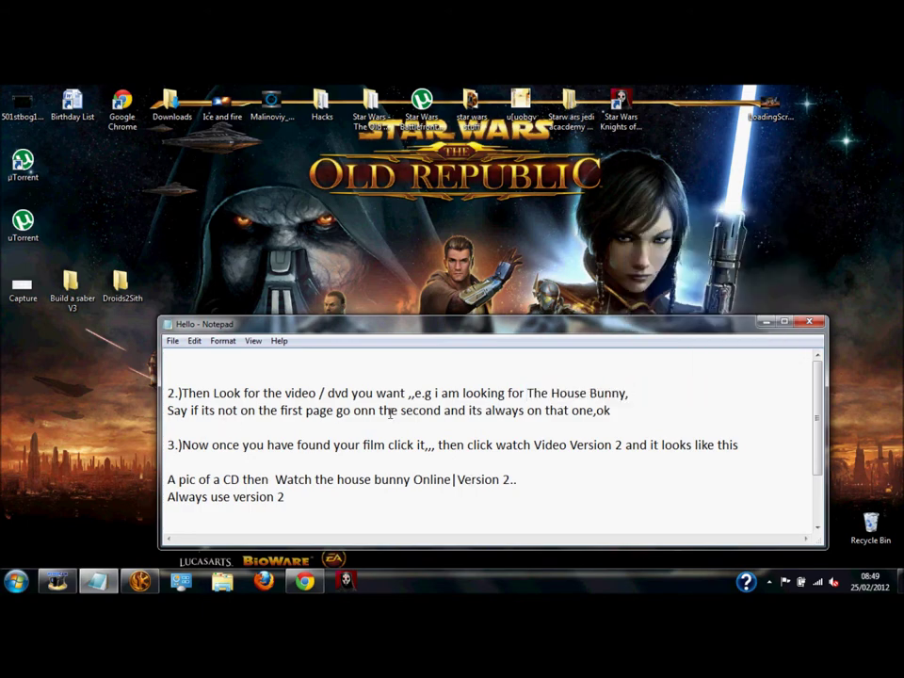
click(262, 582)
scroll(245, 283, up, 3)
Step: Paste 'The House Bunny' into the site's search box, search, and open results page 2
right_click(243, 145)
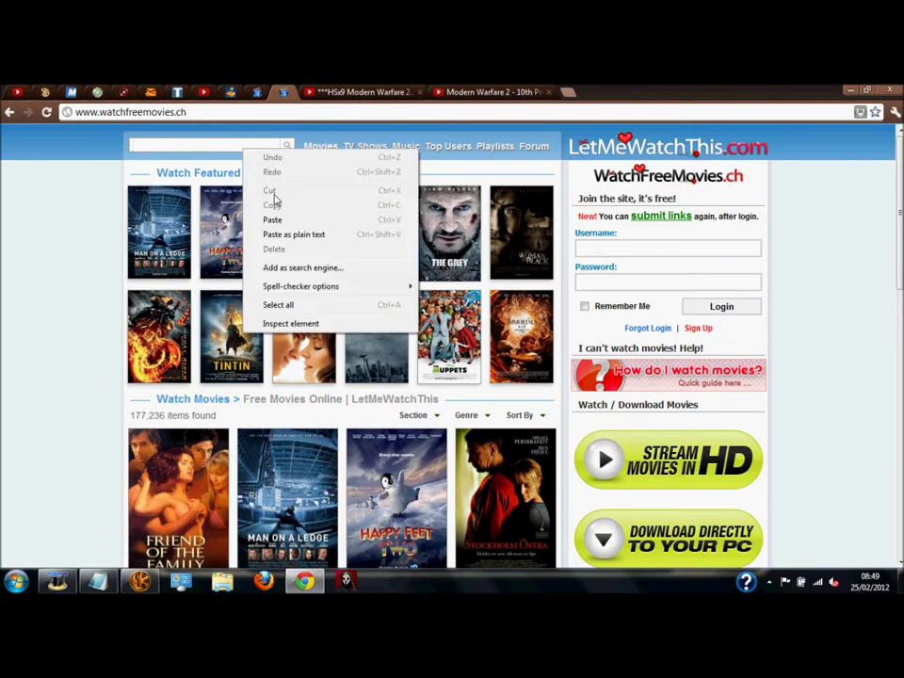
click(272, 220)
click(287, 146)
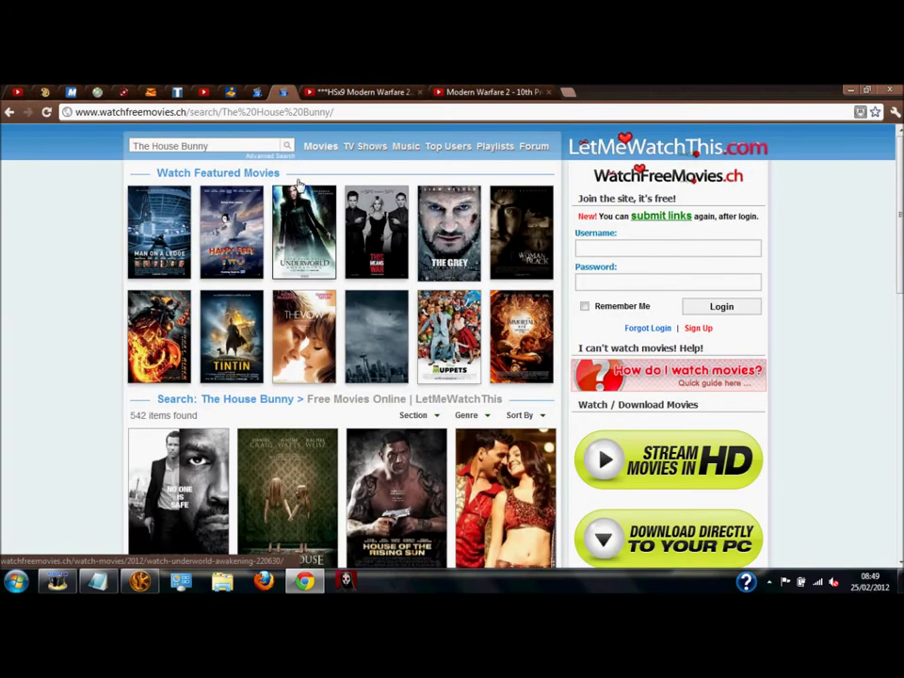
scroll(310, 329, down, 3)
scroll(377, 376, down, 2)
scroll(424, 405, down, 2)
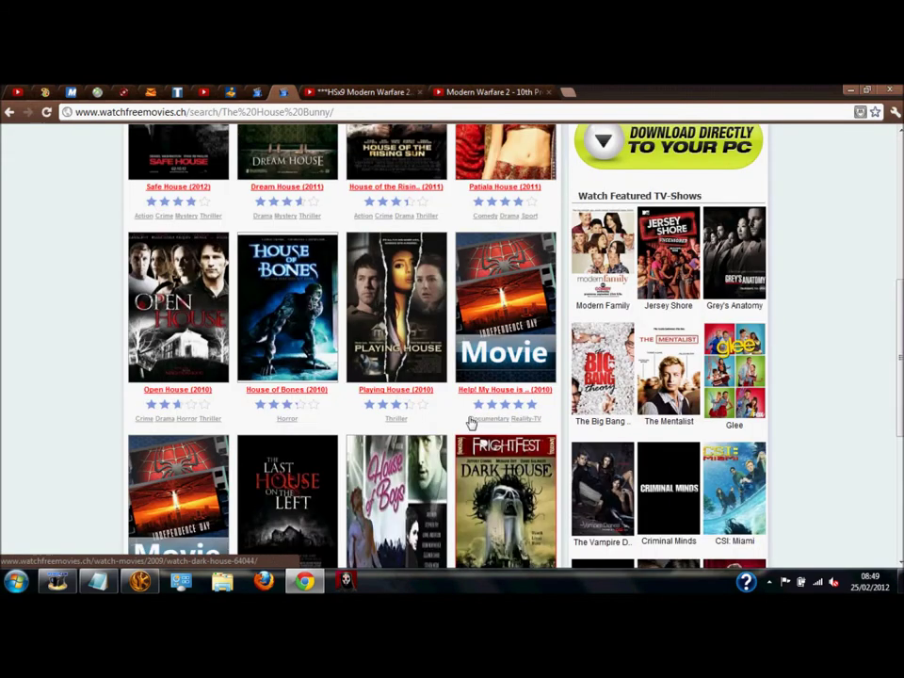
scroll(471, 421, down, 3)
scroll(282, 423, down, 1)
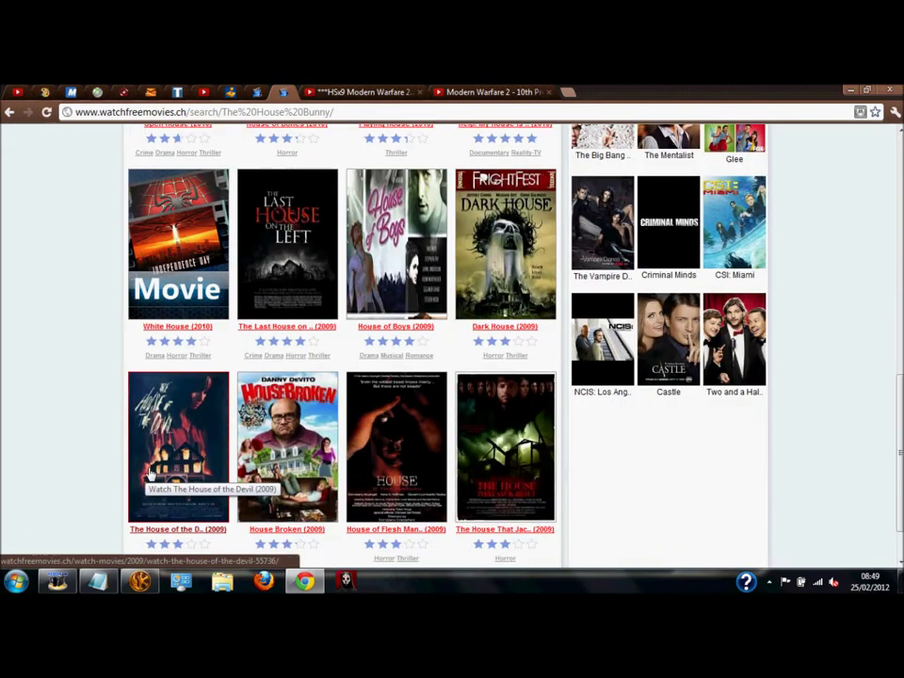
scroll(302, 428, down, 1)
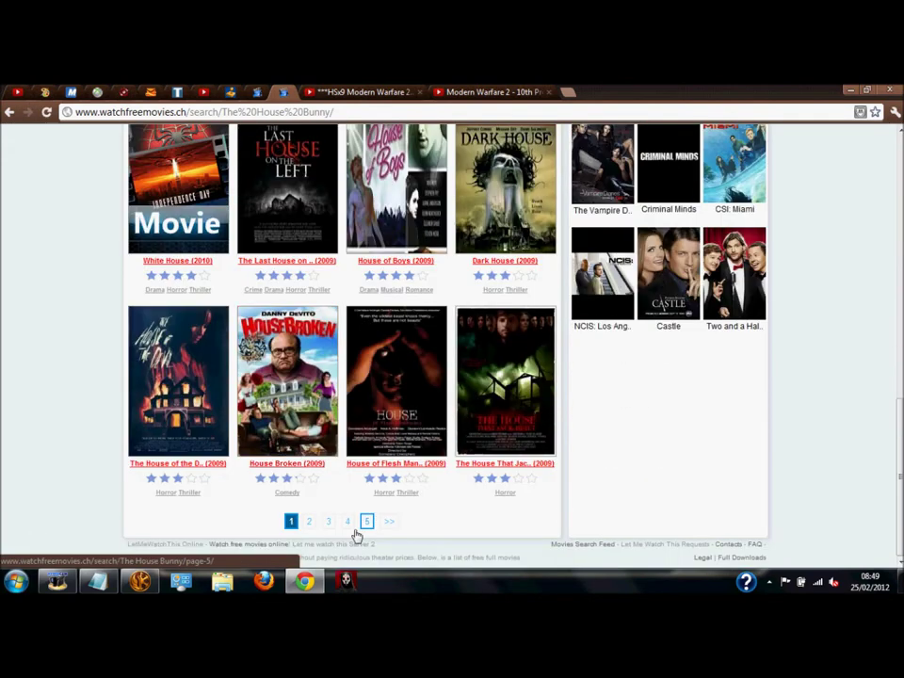
click(309, 521)
scroll(358, 423, down, 4)
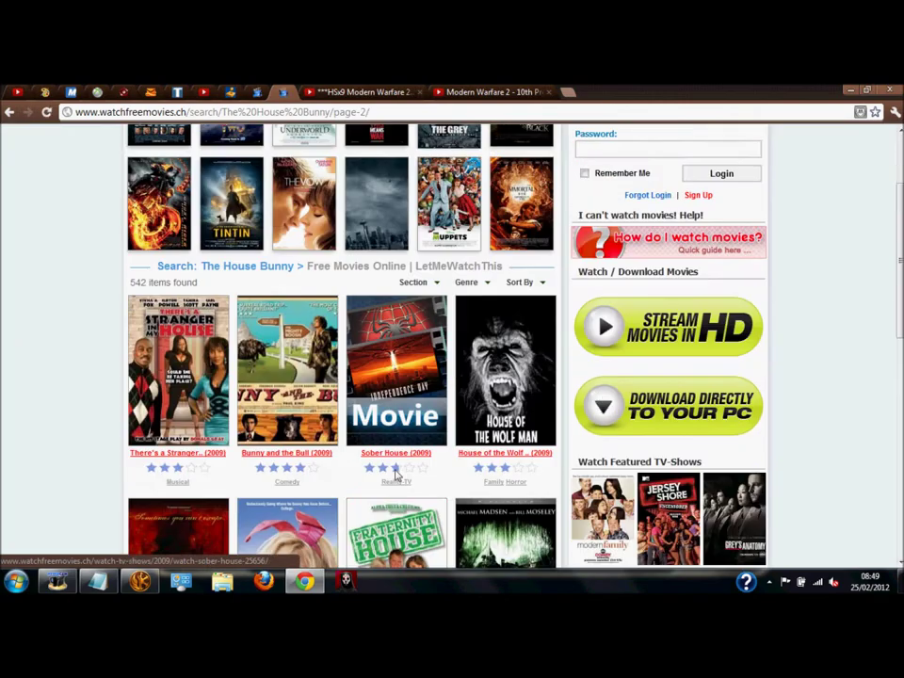
Step: Open The House Bunny's page, mark 'Version' in the Version 2 row, and select the note's closing lines
click(301, 344)
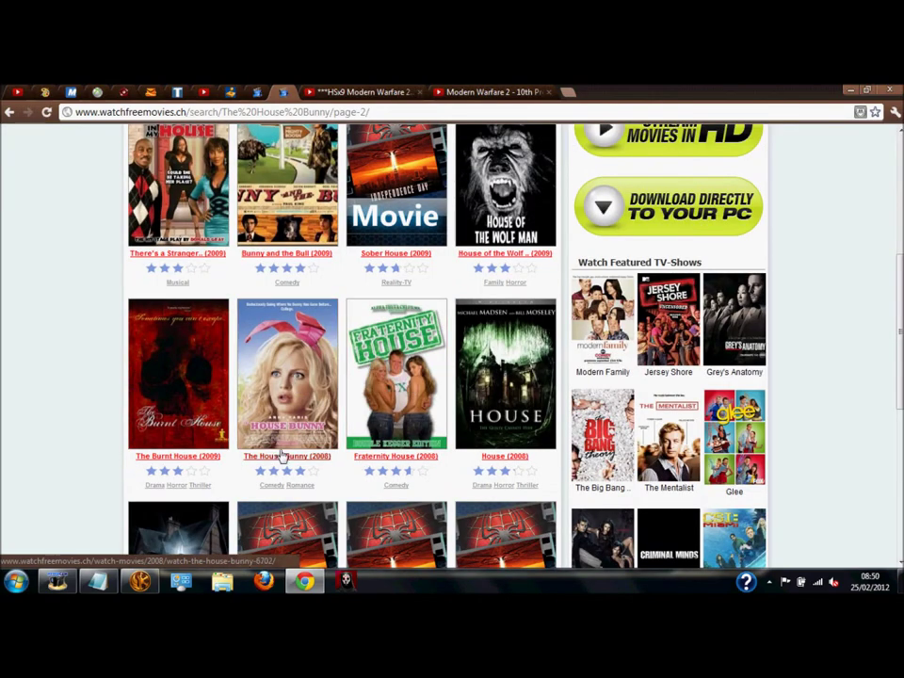
scroll(367, 546, down, 5)
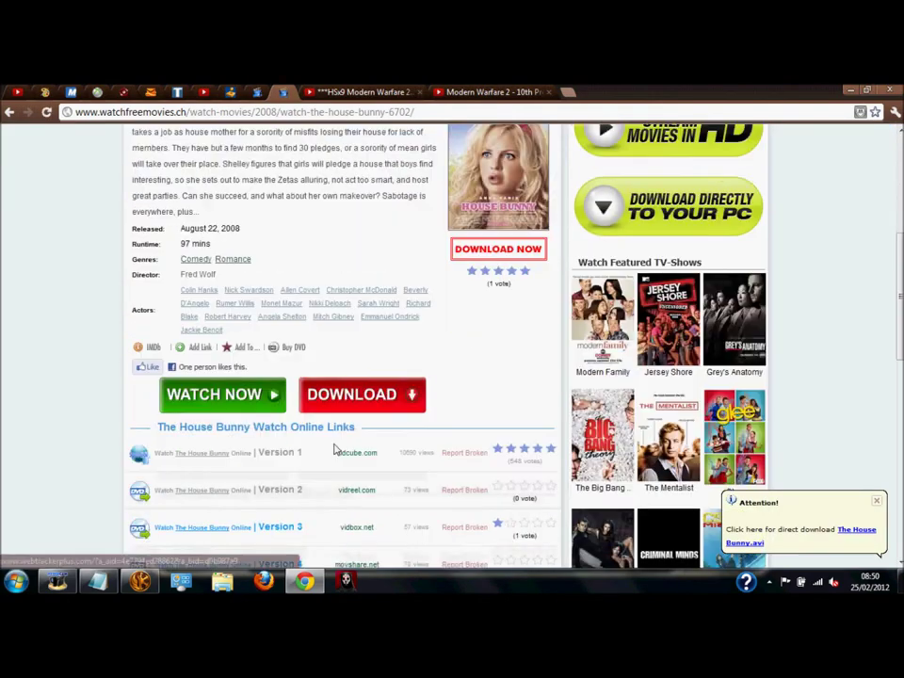
scroll(311, 452, down, 2)
drag(294, 423, 259, 422)
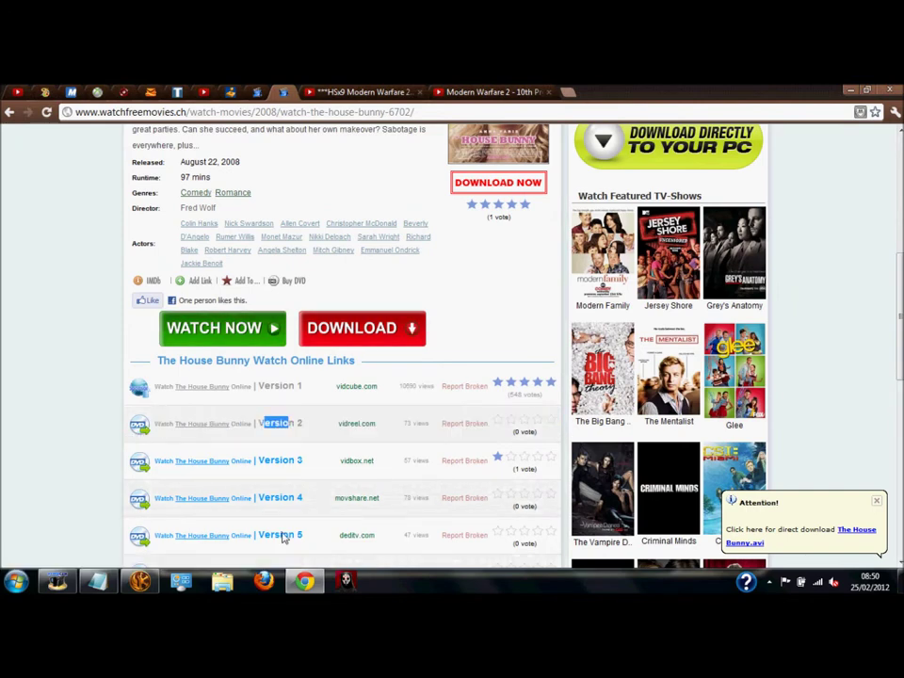
click(98, 580)
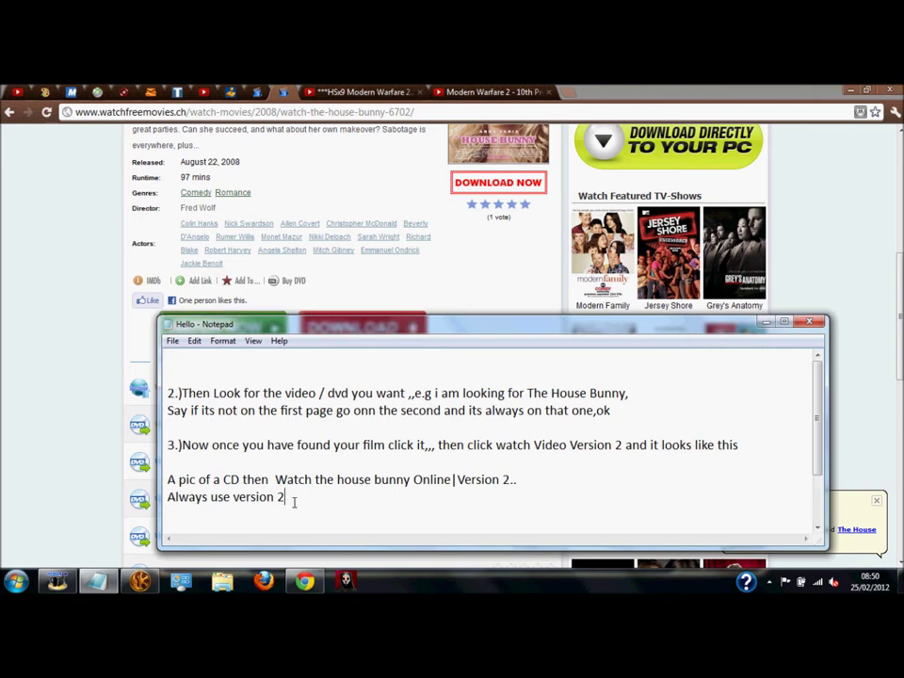
scroll(294, 502, down, 2)
scroll(282, 508, down, 1)
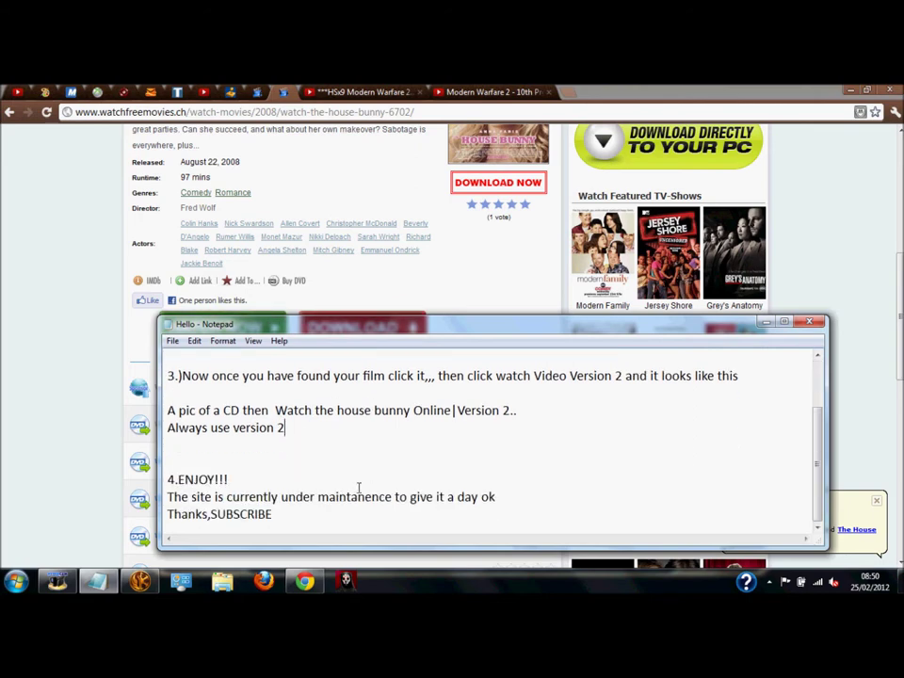
drag(243, 411, 103, 377)
scroll(226, 471, down, 3)
click(172, 341)
Step: Apply font size 28 to the selected ENJOY / SUBSCRIBE lines with Format > Font
click(223, 340)
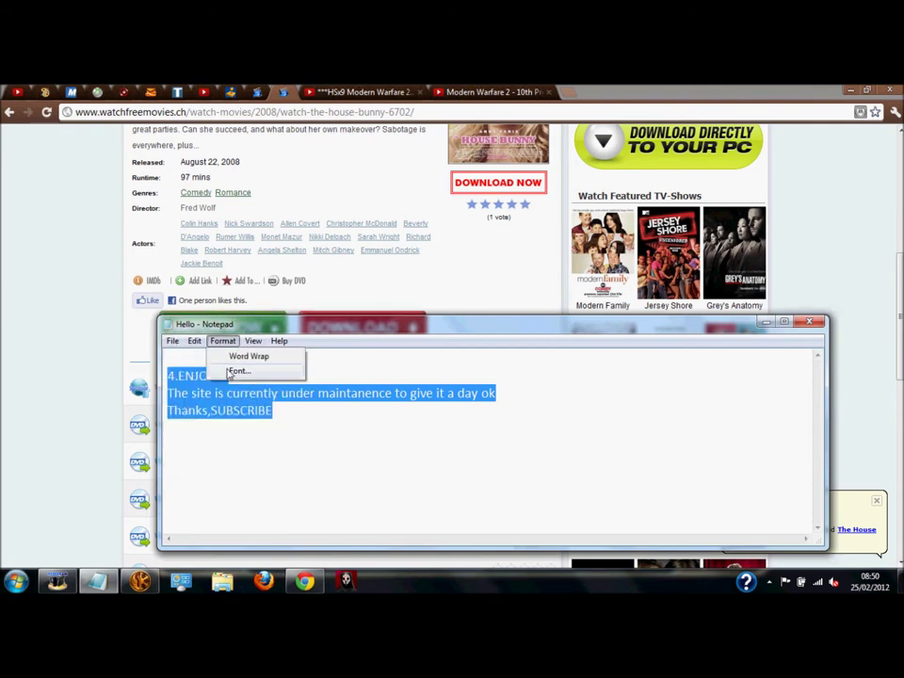
click(235, 371)
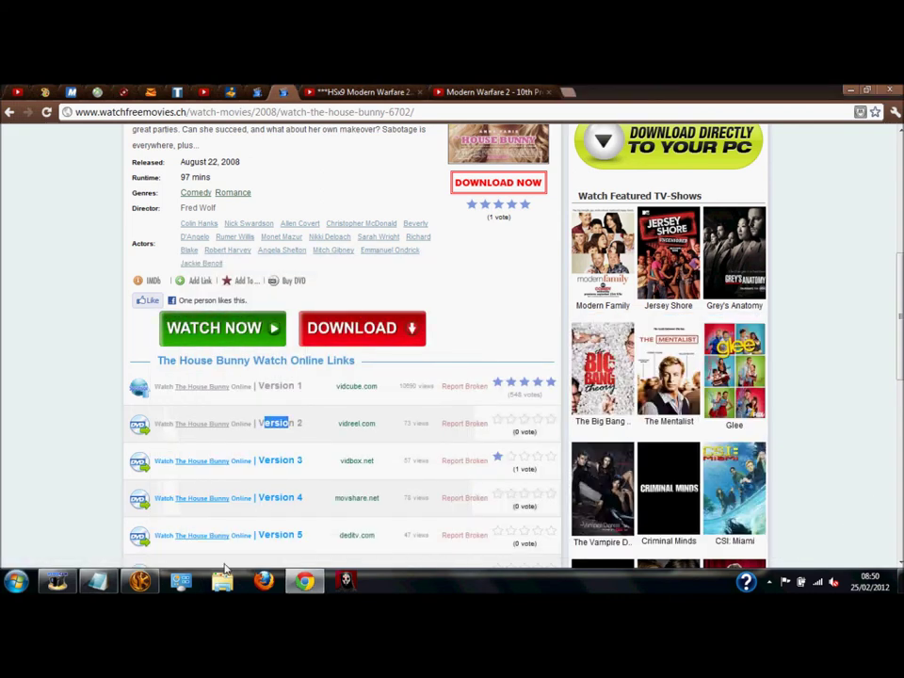
click(419, 368)
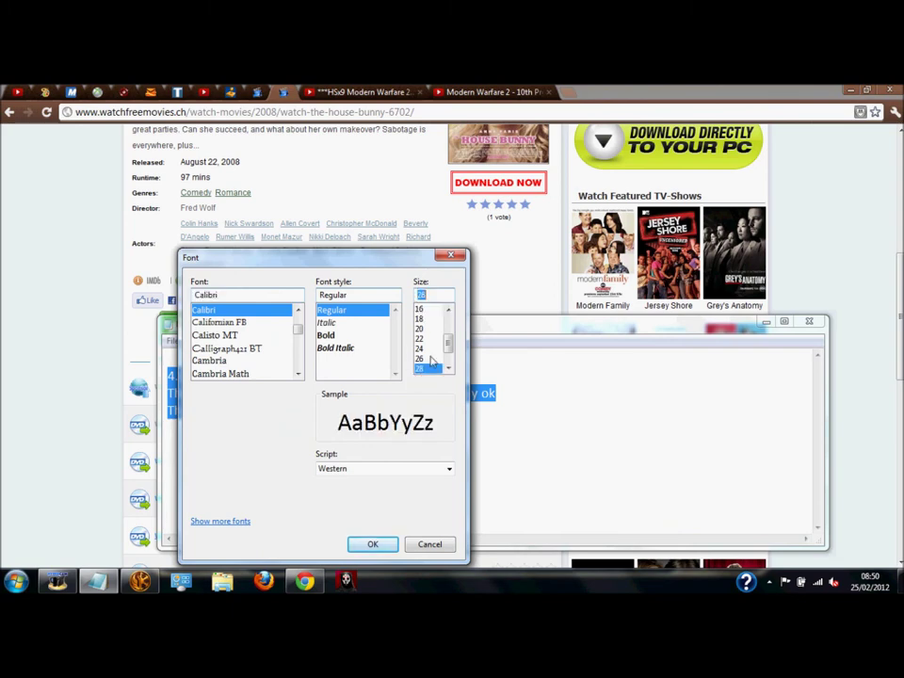
click(355, 548)
click(581, 370)
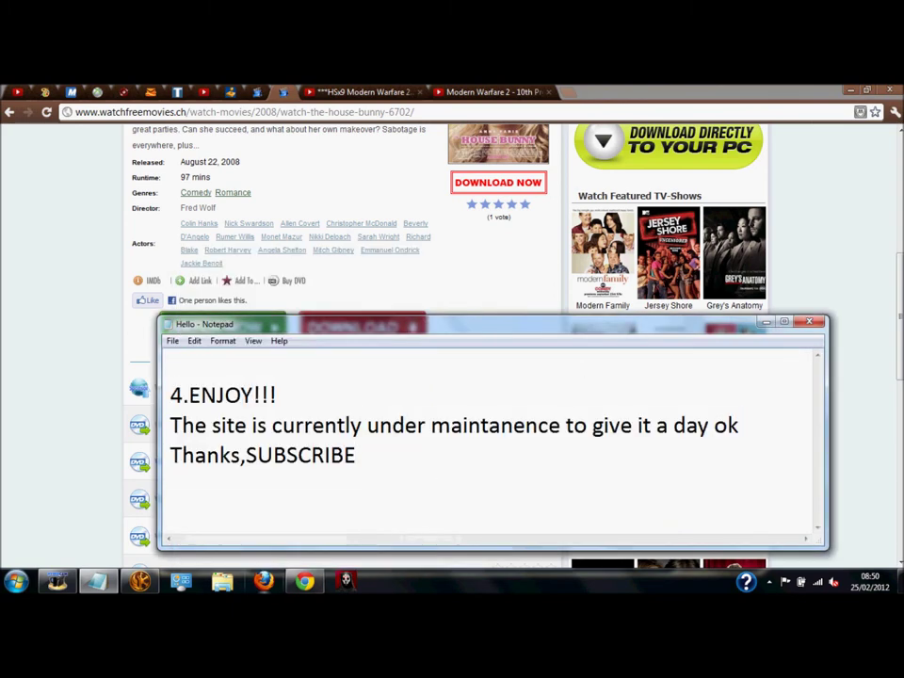